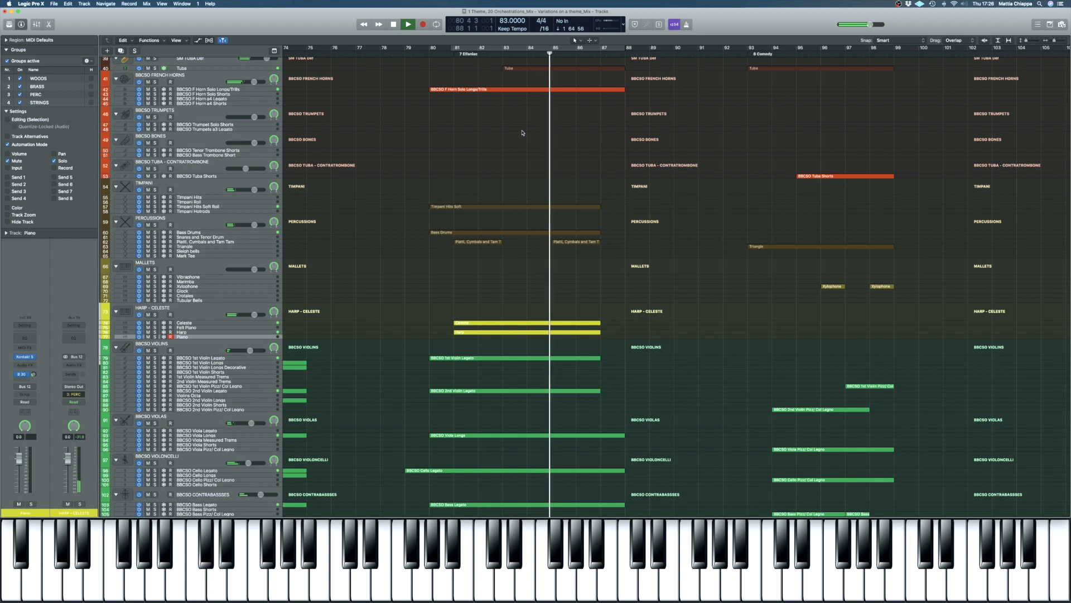
Step: Examine which woodwind, brass, percussion and string regions make up the Comedy variation
scroll(523, 132, up, 5)
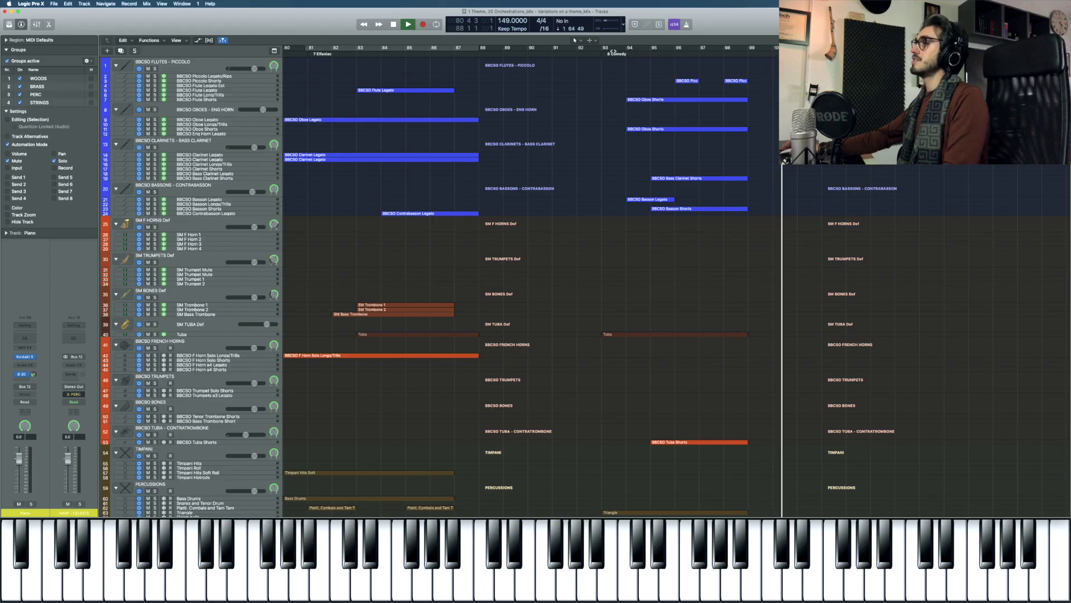
scroll(607, 64, down, 2)
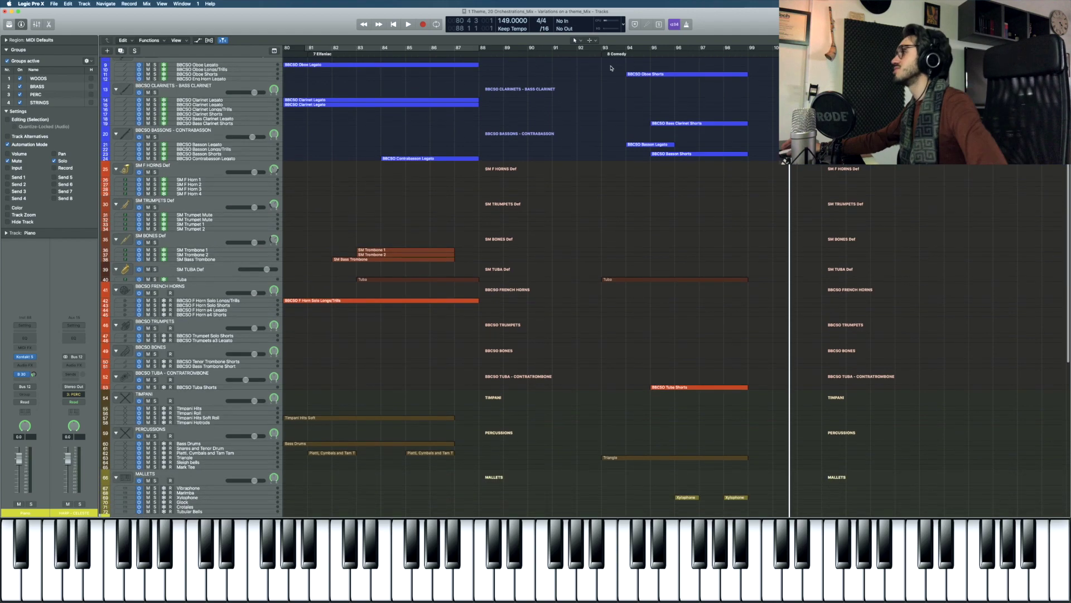
scroll(633, 101, up, 2)
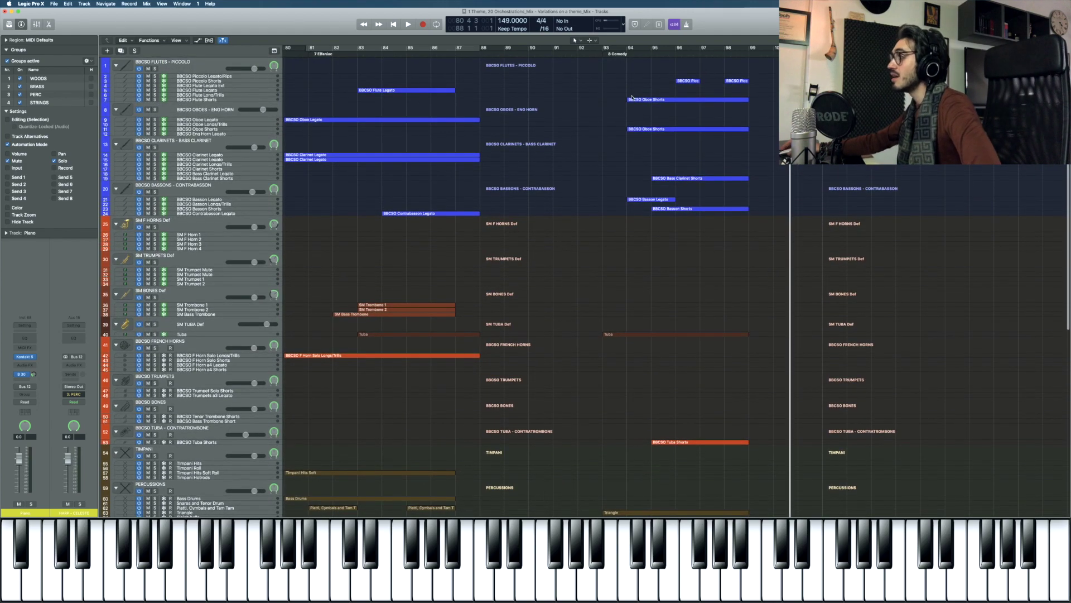
scroll(632, 98, down, 15)
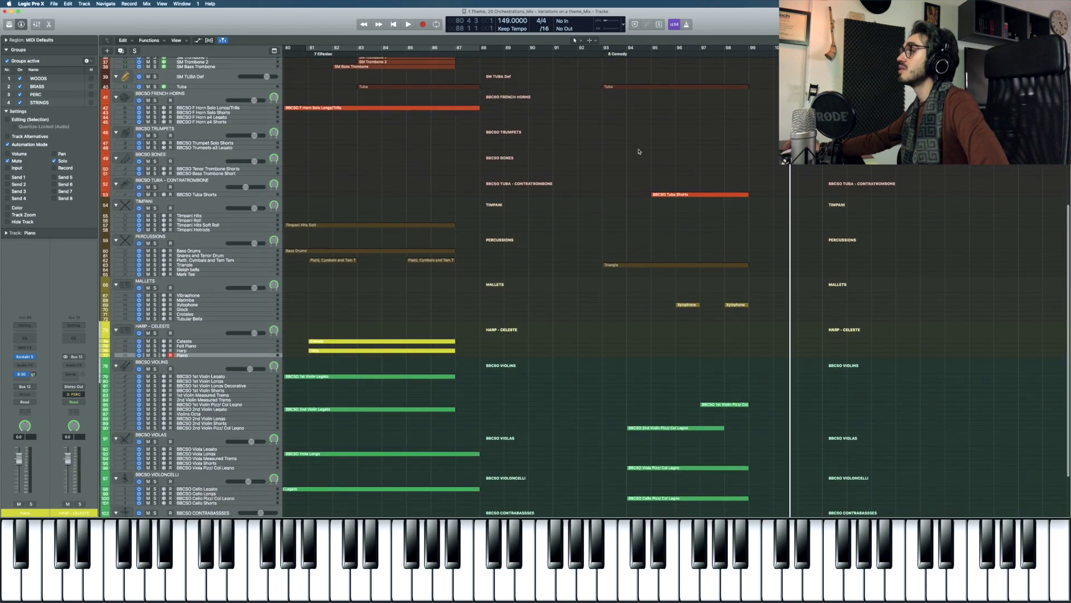
scroll(652, 231, up, 15)
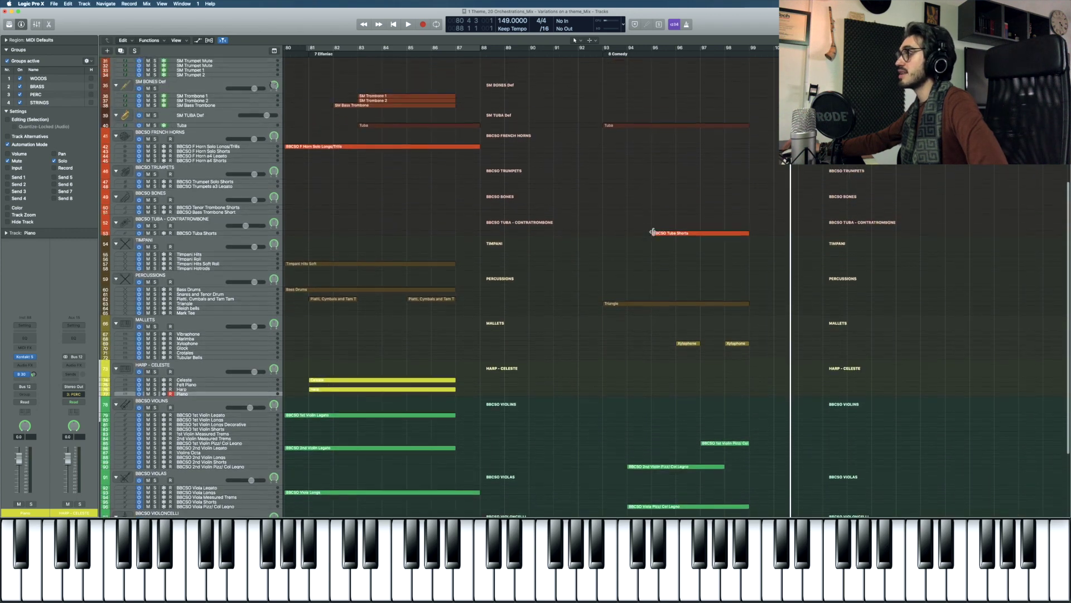
scroll(653, 231, up, 4)
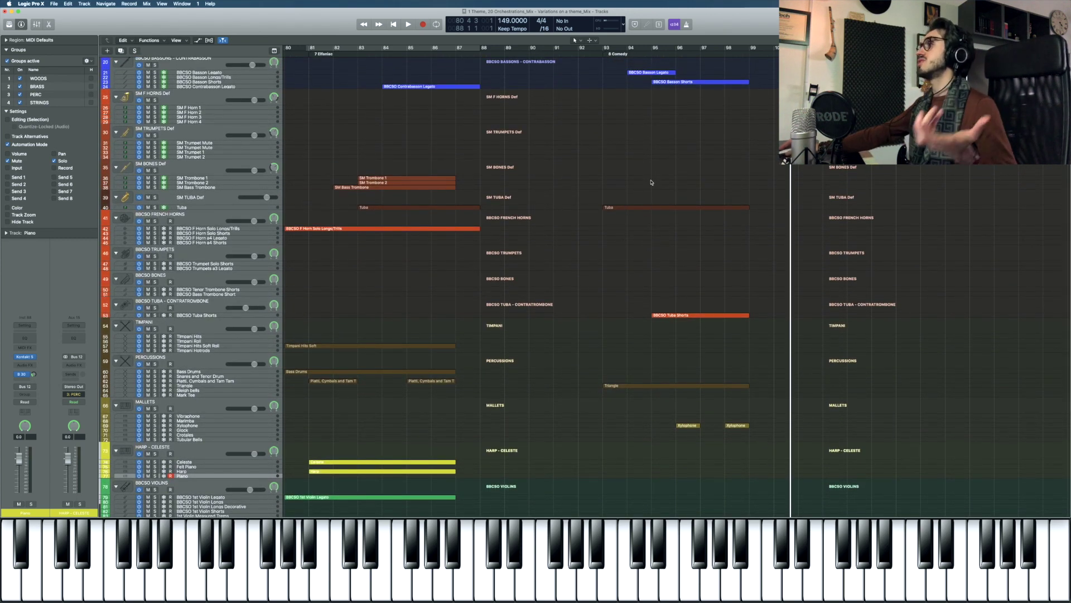
scroll(651, 184, down, 3)
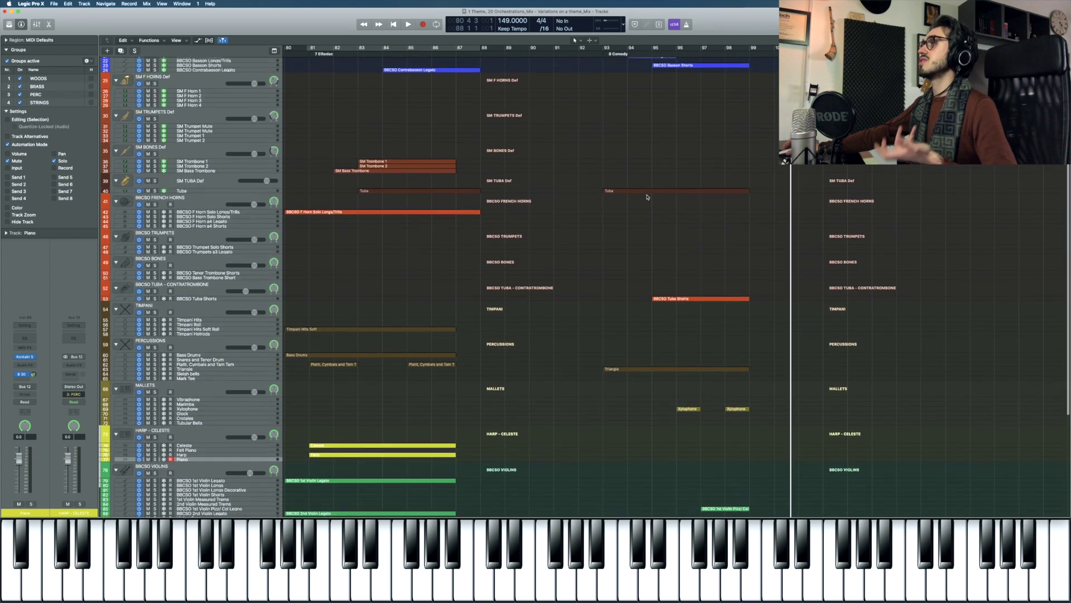
scroll(647, 198, up, 8)
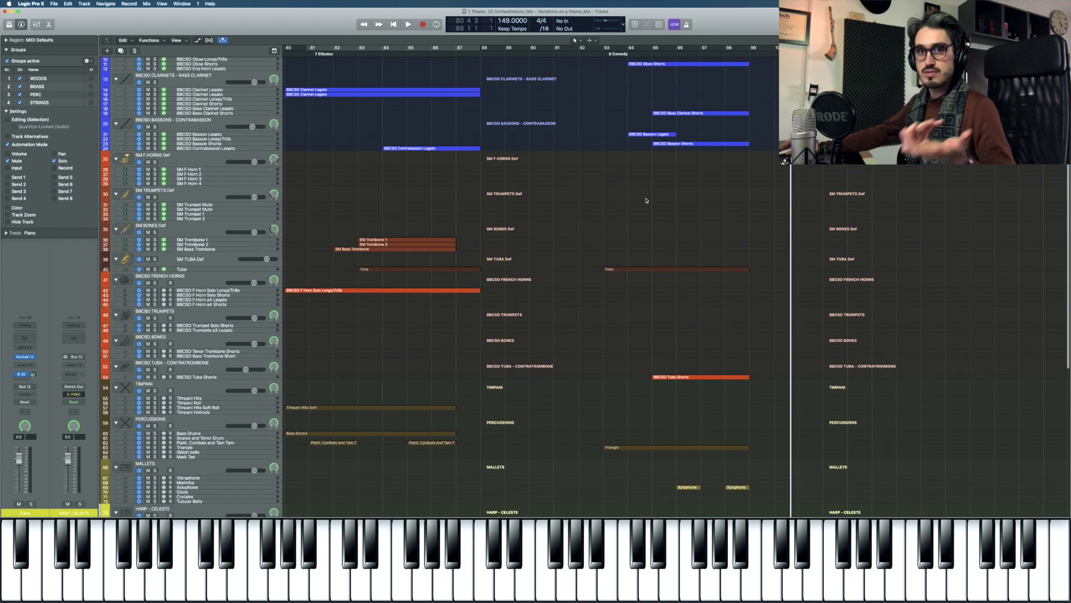
scroll(651, 206, up, 5)
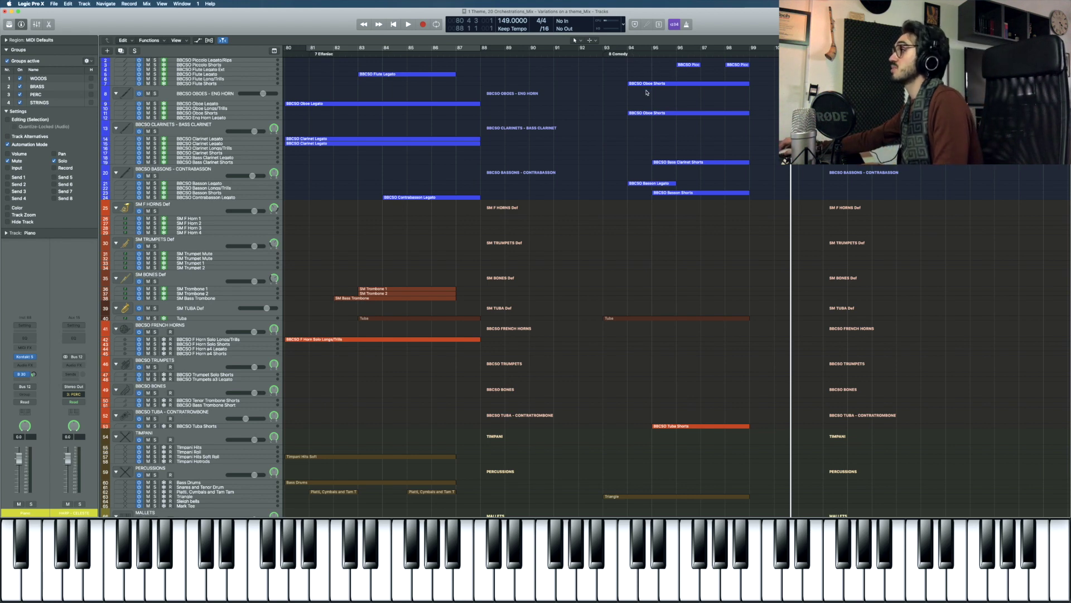
Step: Play the Comedy variation with the woodwind groups soloed, select the two BBCSO Oboe Shorts regions, and clear the solo
scroll(648, 77, up, 2)
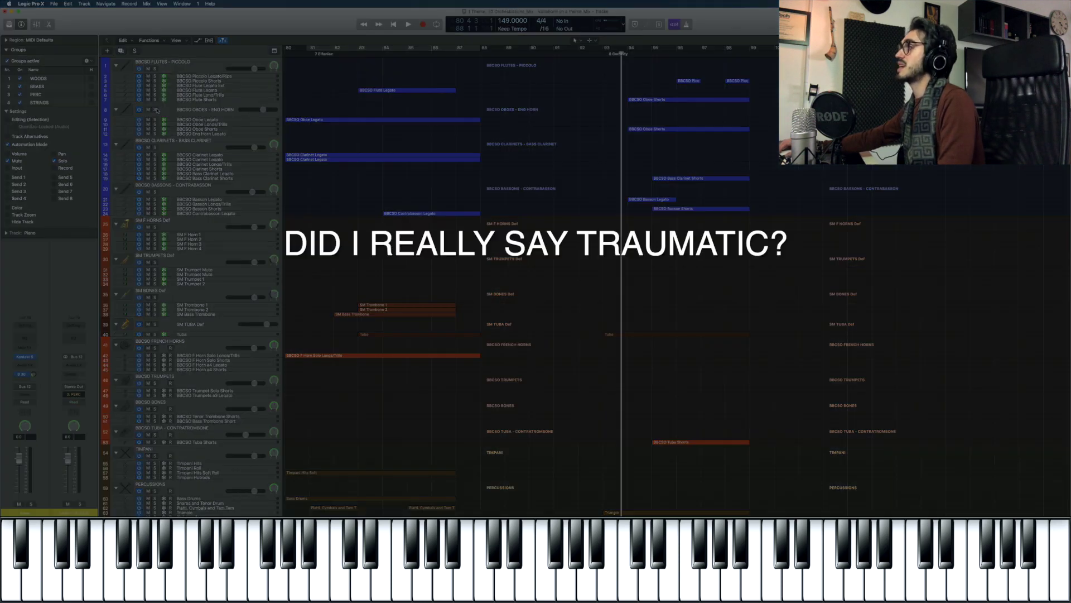
key(space)
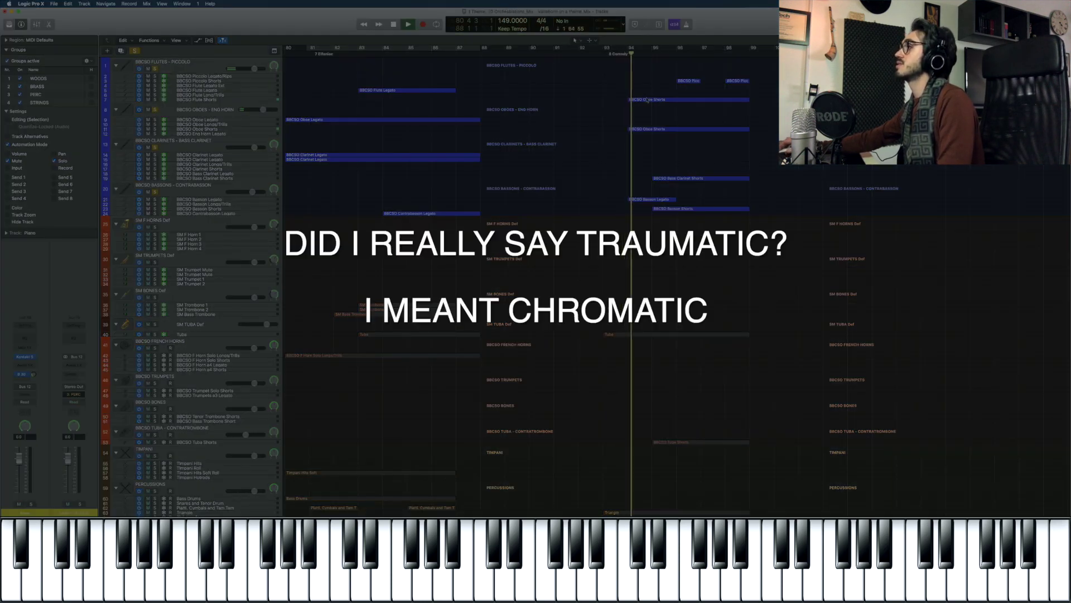
drag(698, 92, 658, 142)
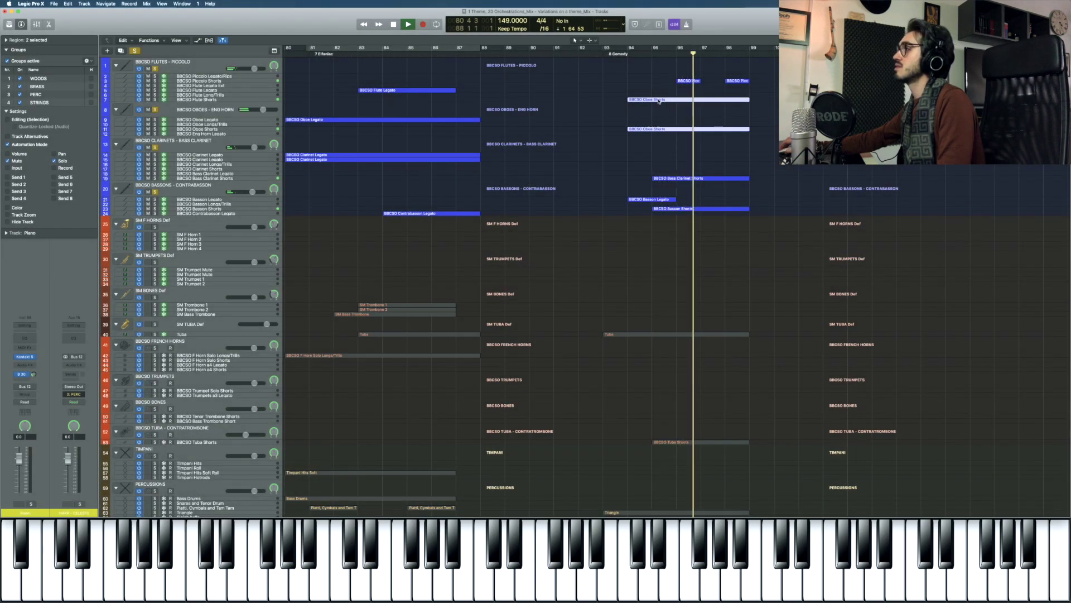
key(space)
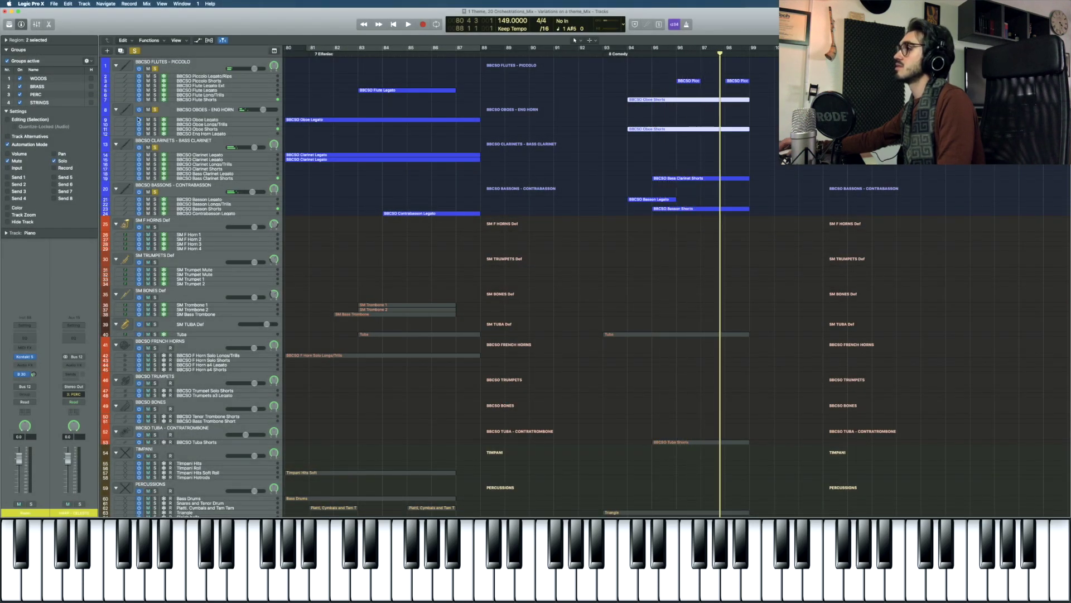
click(154, 109)
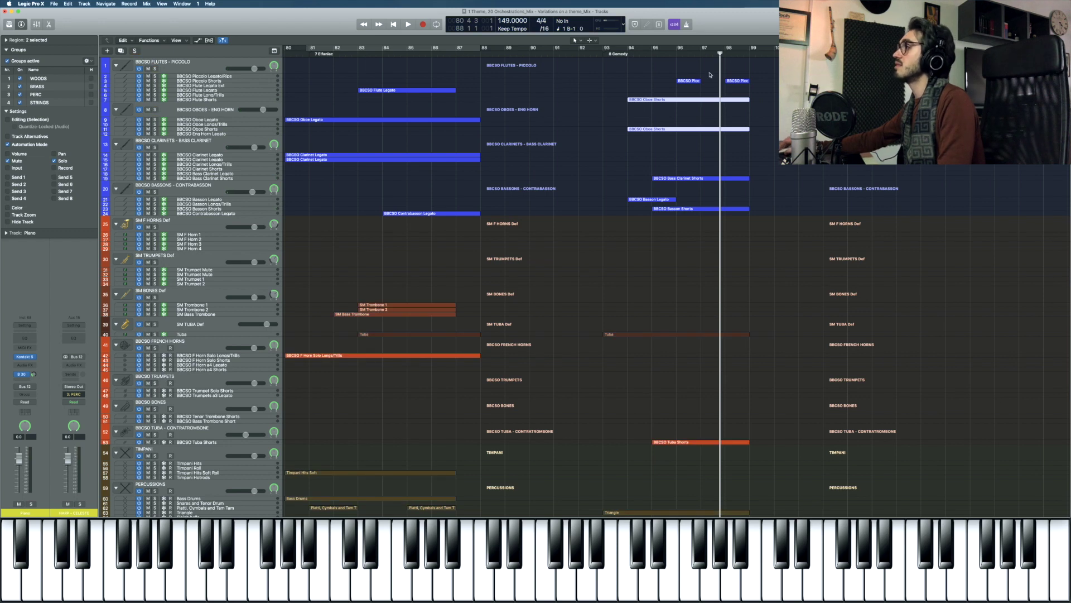
Step: Play the first BBCSO Piccolo region of the Comedy variation from bar 96 with its notes open in the Piano Roll, and close the editor
click(675, 53)
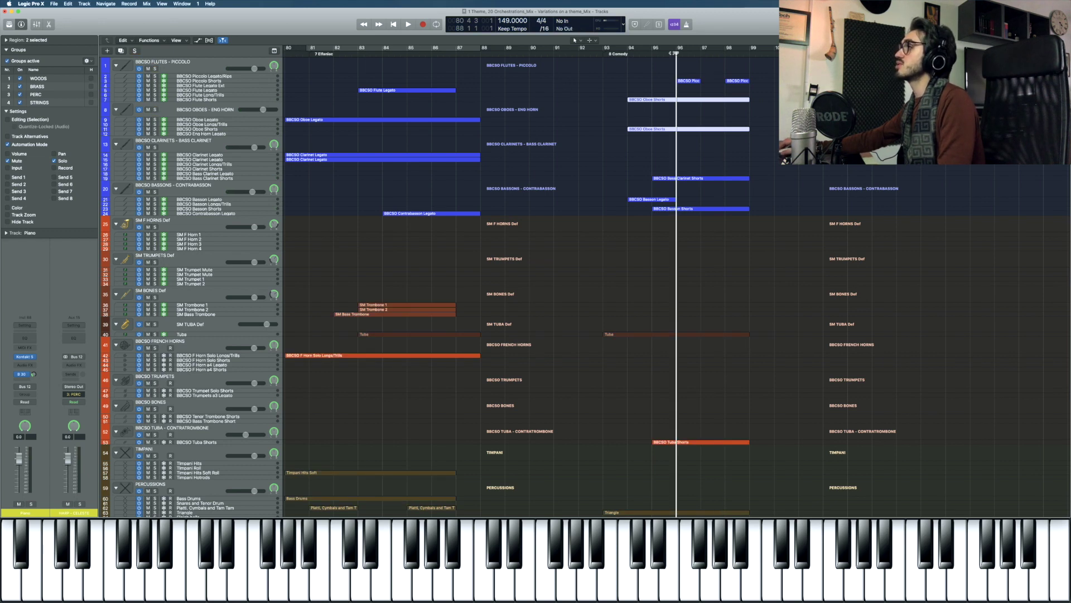
double_click(691, 81)
key(space)
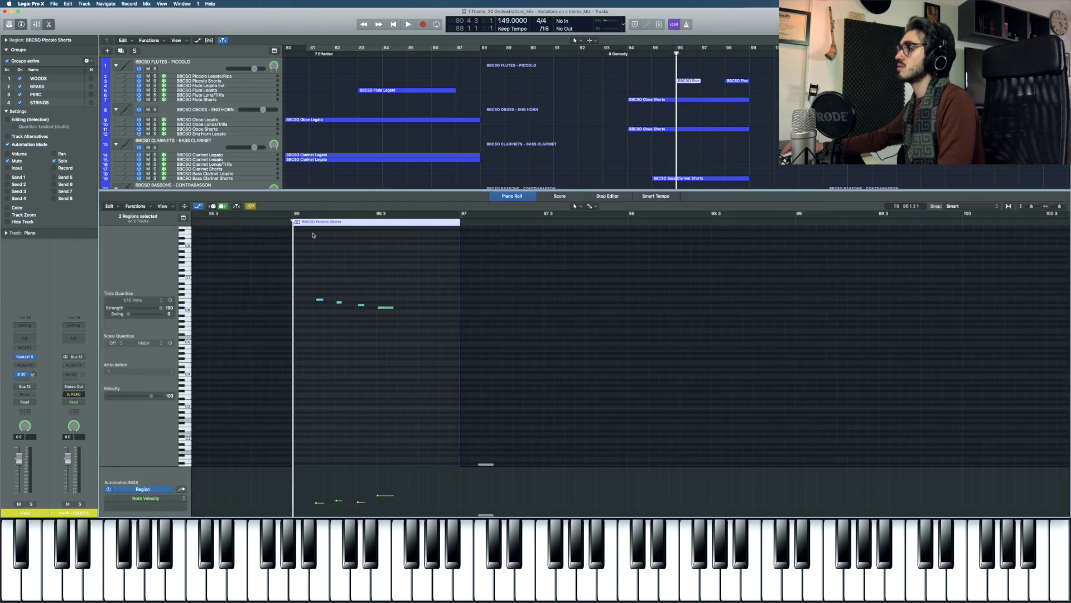
key(space)
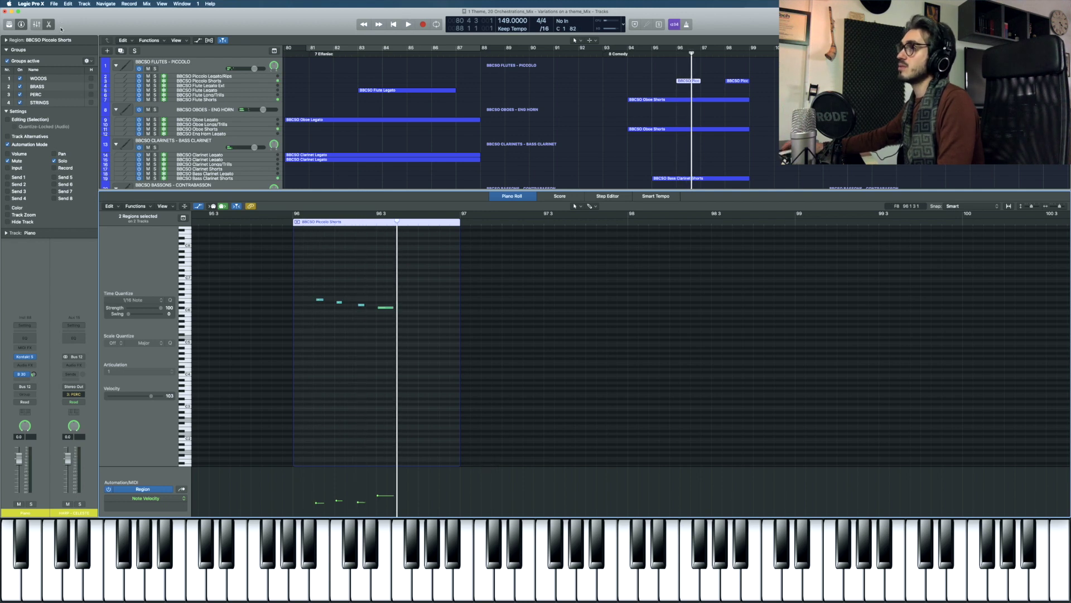
key(e)
Step: Solo the string groups from violins to contrabasses and play the Comedy variation from just before bar 93
scroll(674, 143, down, 10)
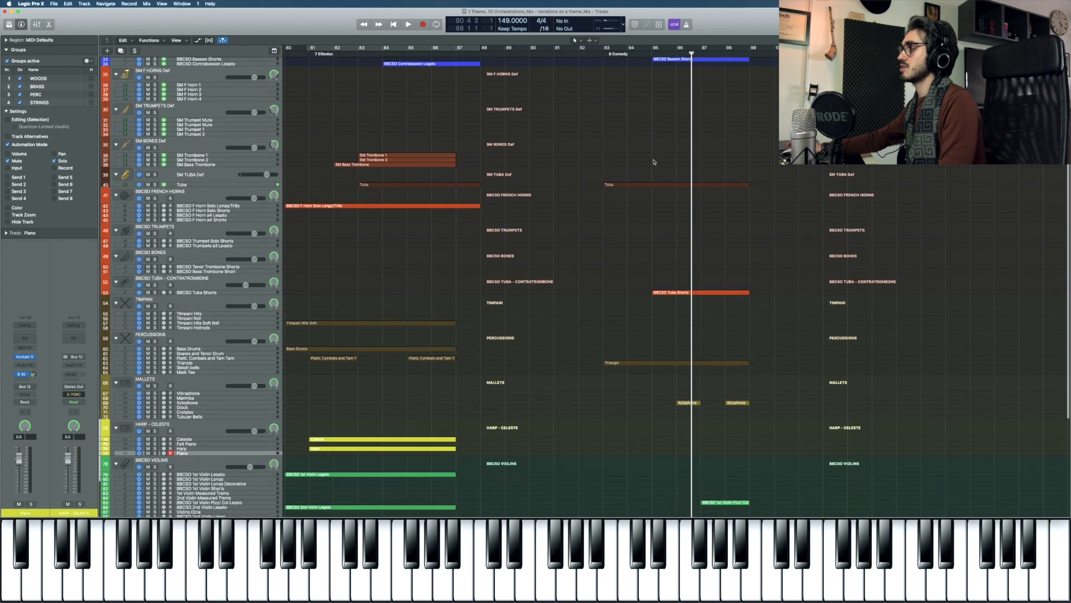
click(601, 55)
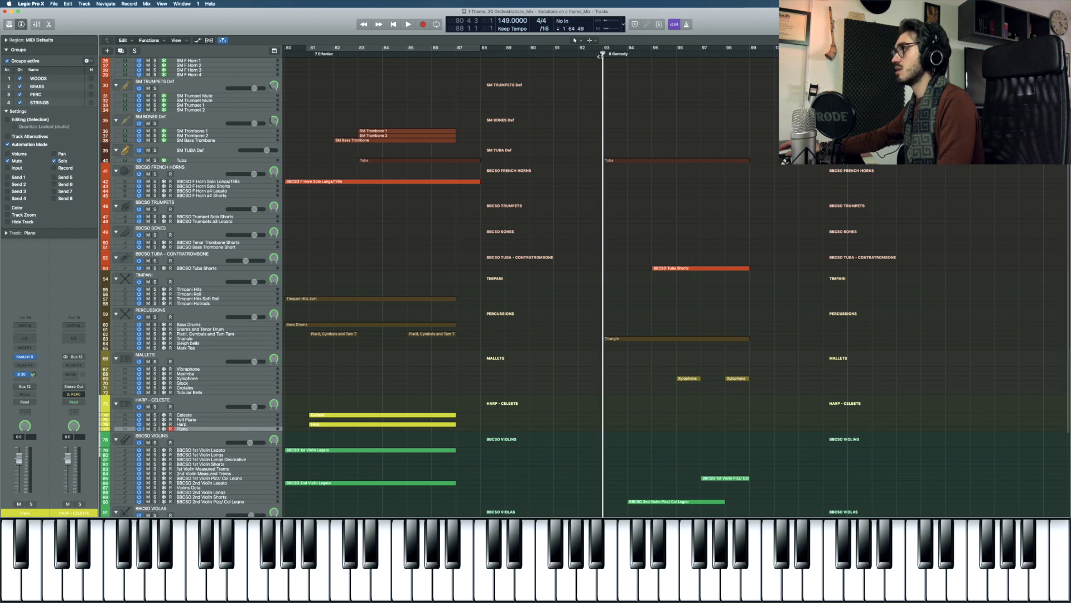
scroll(622, 130, up, 4)
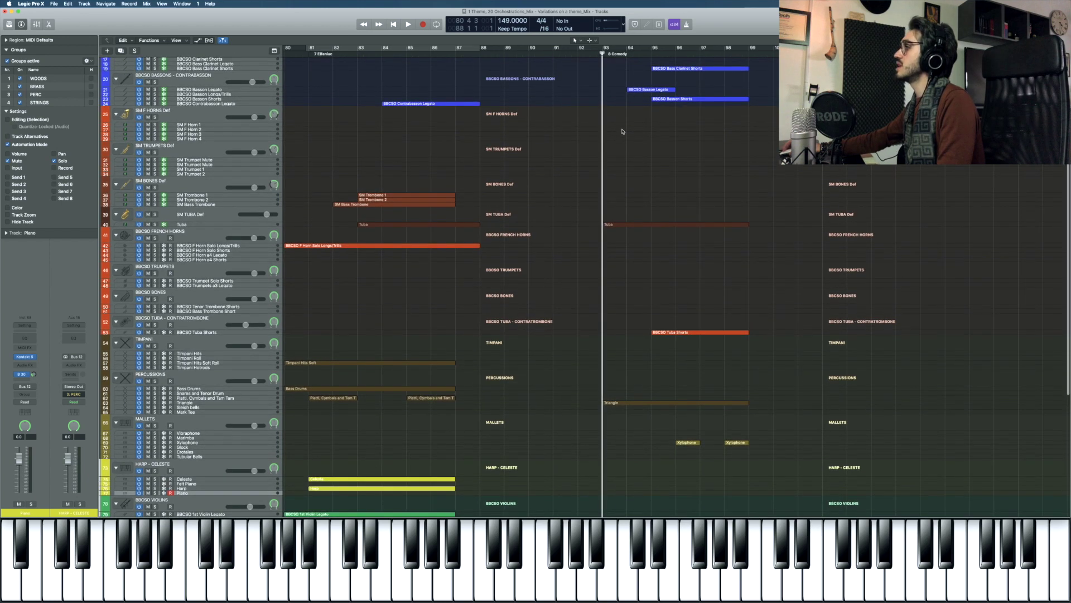
scroll(626, 126, down, 2)
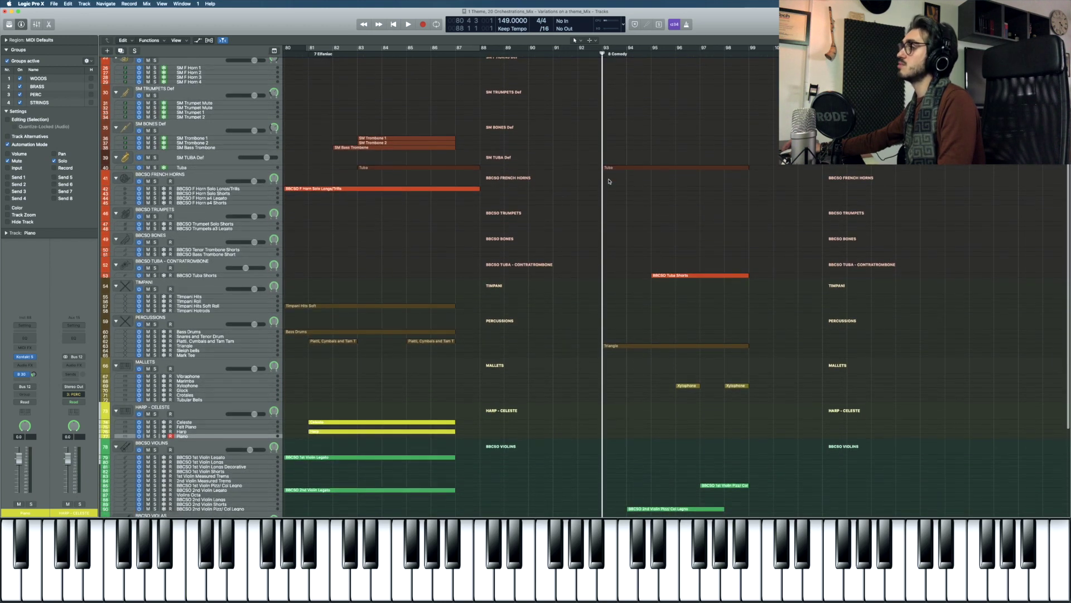
scroll(423, 197, down, 5)
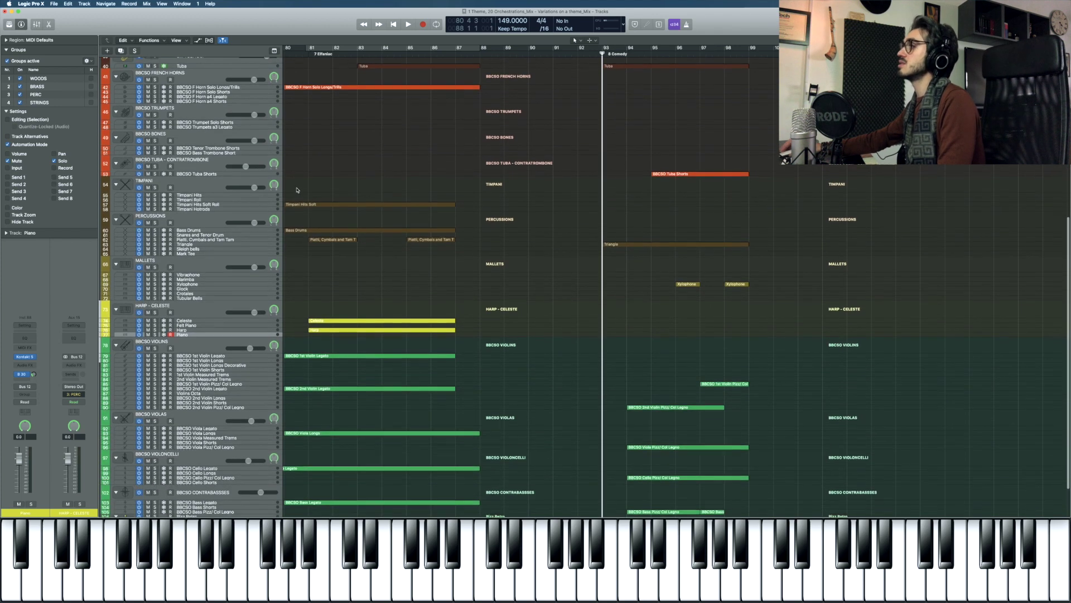
scroll(322, 178, up, 1)
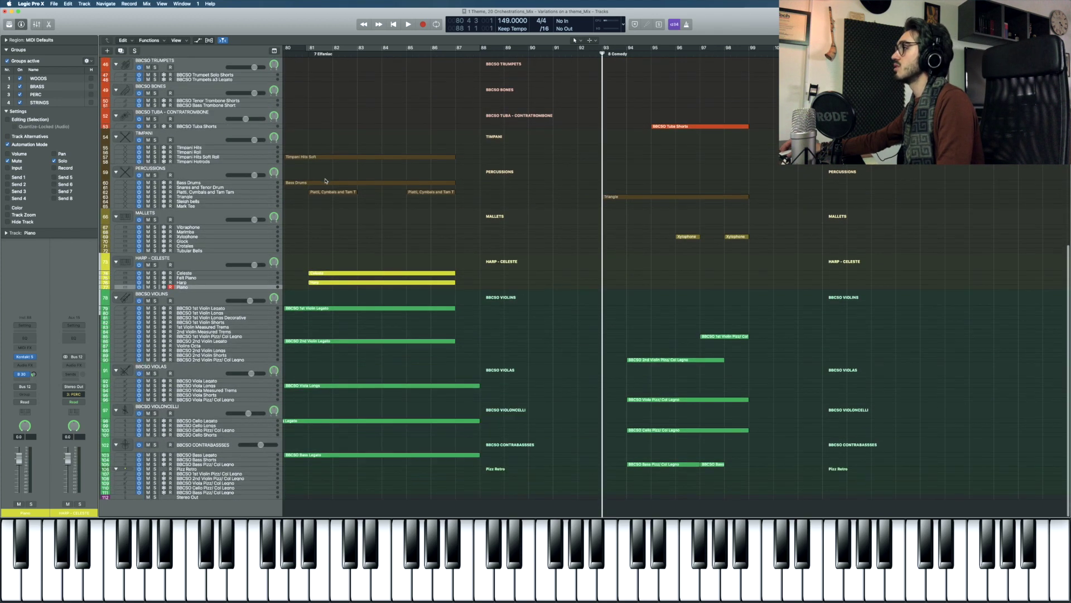
click(156, 301)
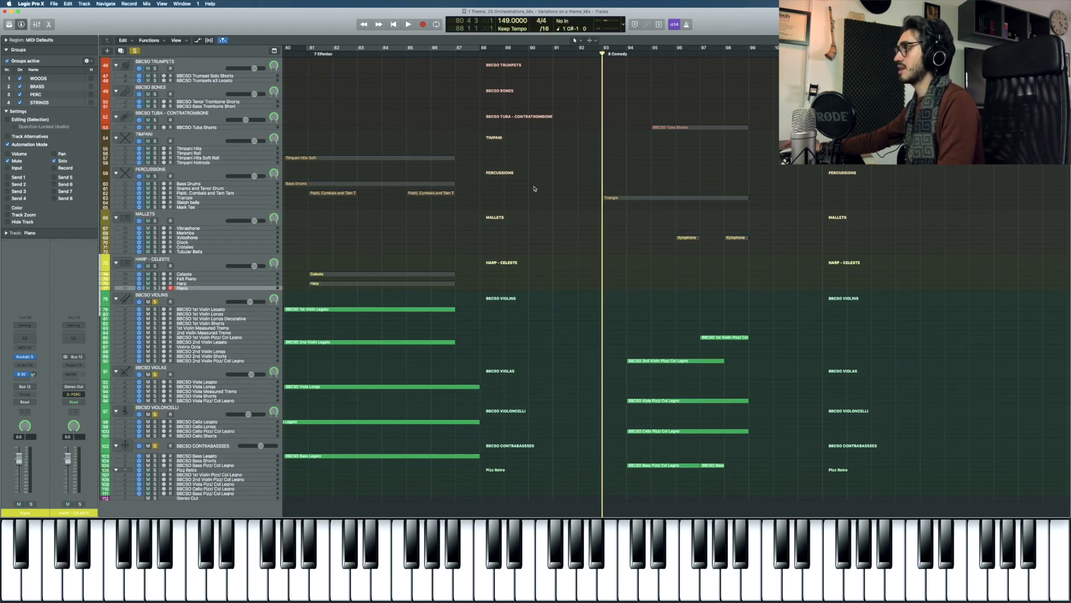
key(space)
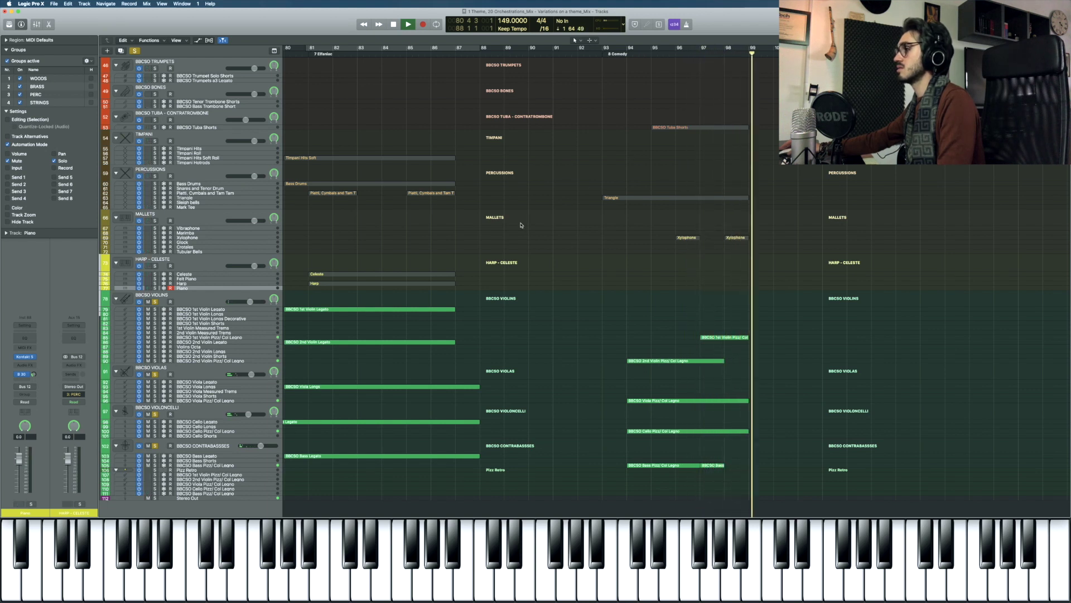
key(space)
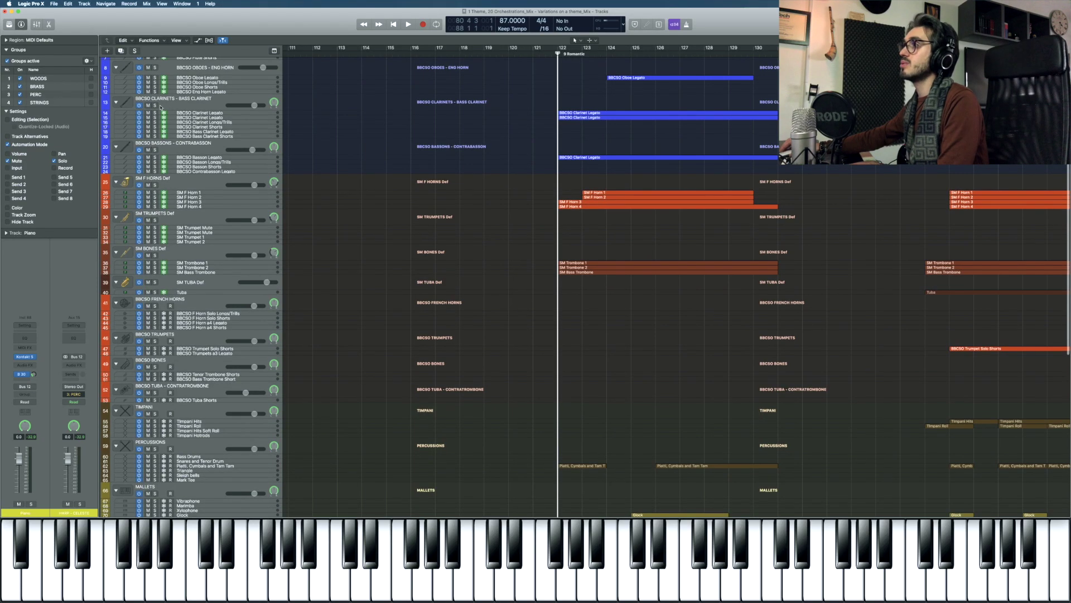
Step: Play the Romantic variation with the woodwinds soloed, view its three BBCSO Clarinet Legato regions in the Piano Roll, and close the editor
click(155, 106)
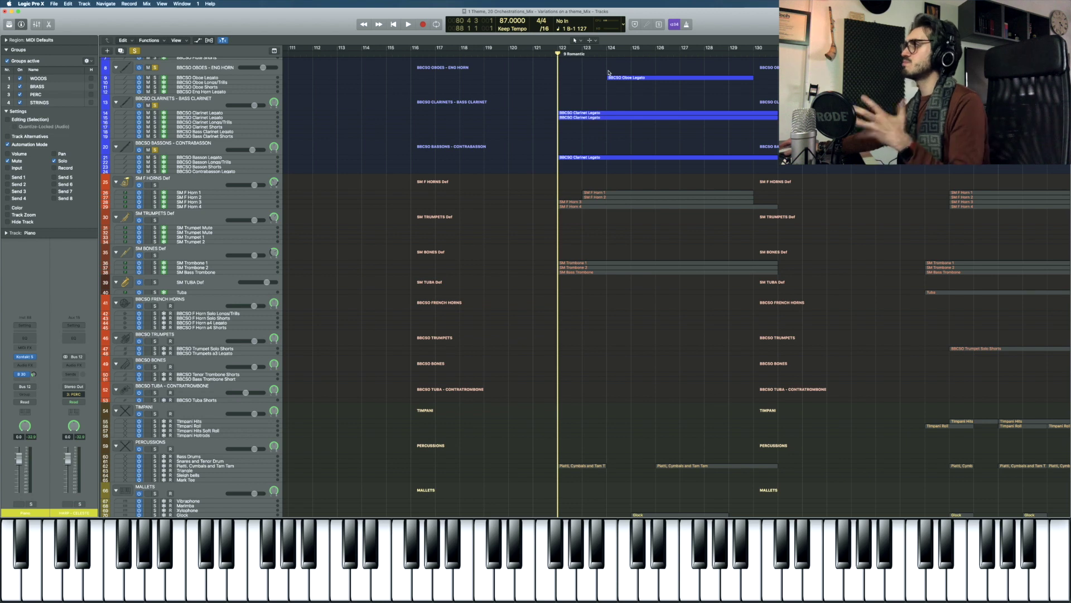
key(space)
drag(592, 102, 594, 159)
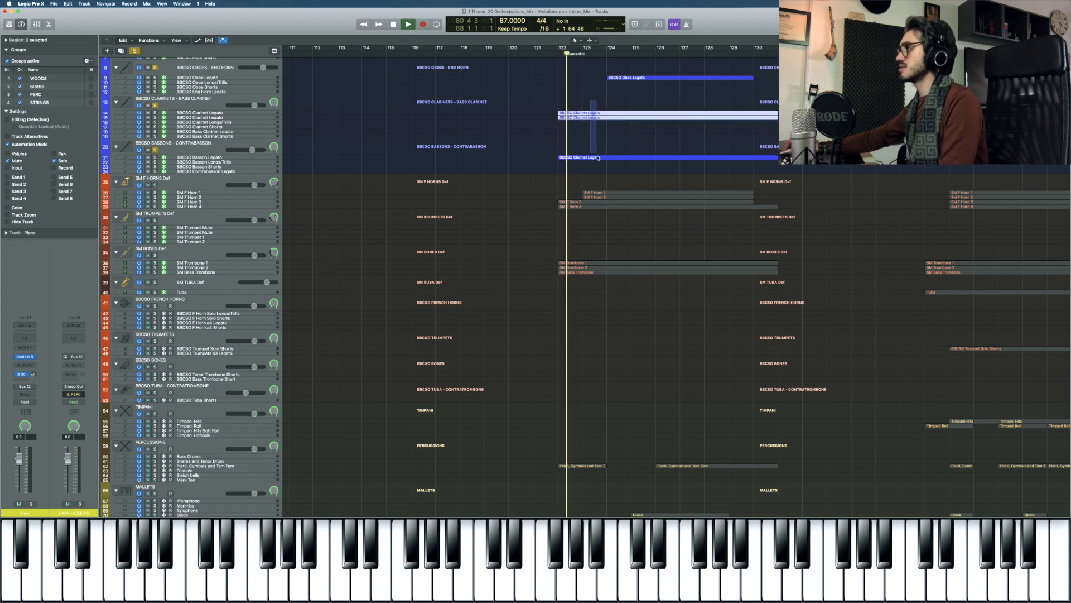
double_click(599, 115)
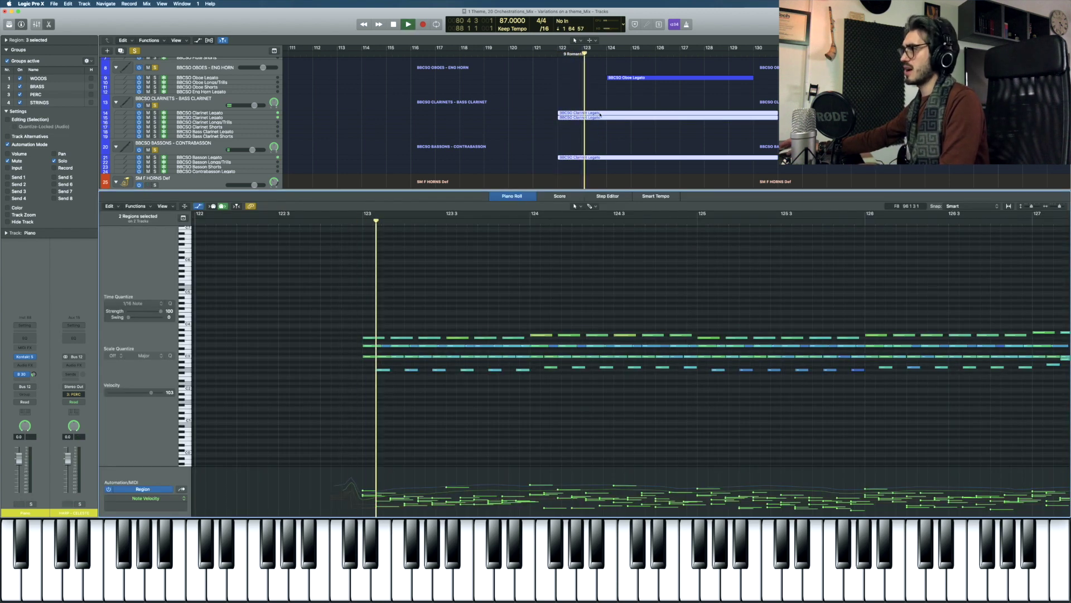
scroll(643, 79, down, 3)
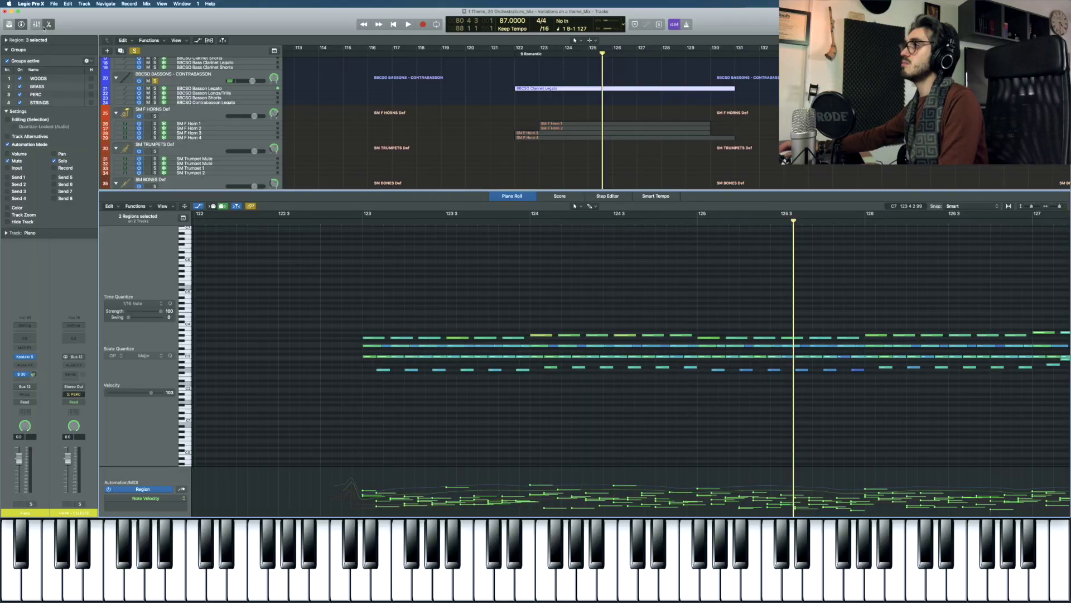
click(50, 24)
Step: Play the Romantic variation with the timpani, percussion, mallets and harp-celeste groups soloed, and return to the woodwind tracks
scroll(495, 296, down, 3)
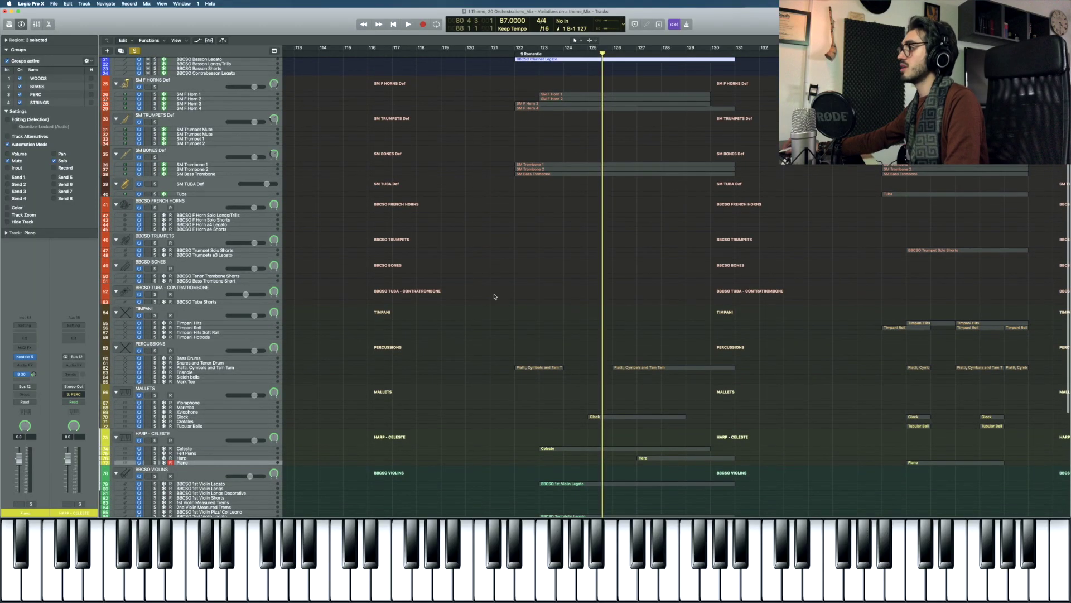
click(155, 440)
key(shift+Return)
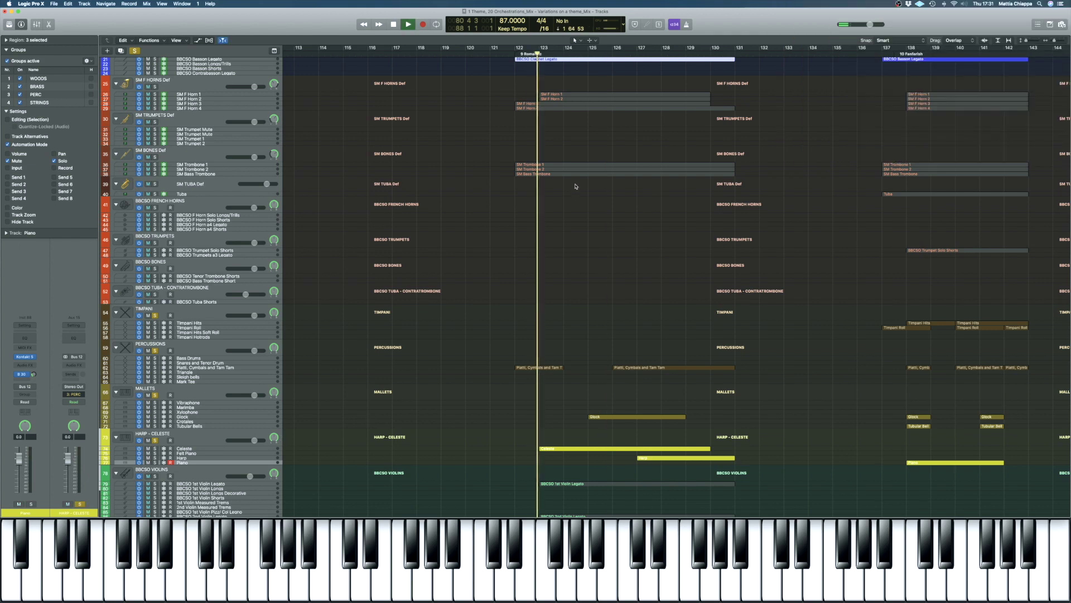
scroll(583, 248, down, 3)
scroll(585, 268, down, 1)
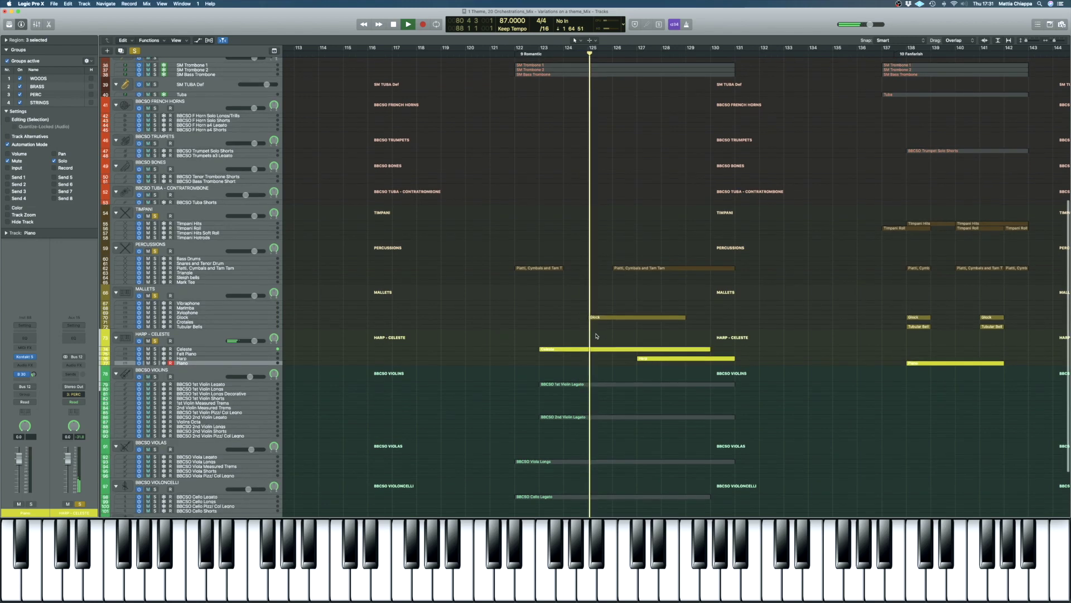
scroll(597, 336, up, 5)
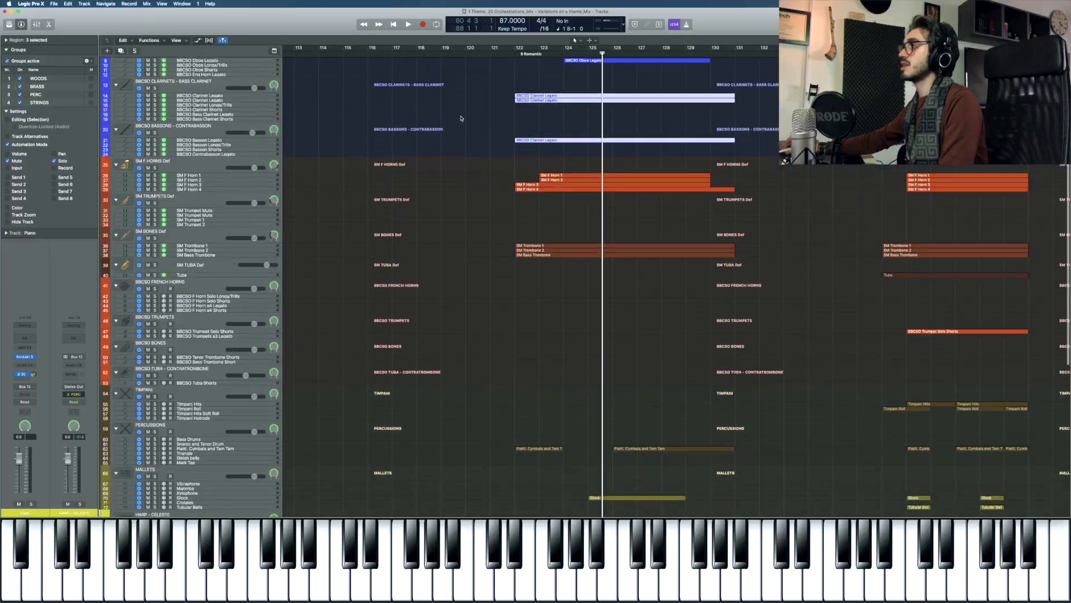
scroll(459, 120, down, 2)
scroll(460, 121, up, 10)
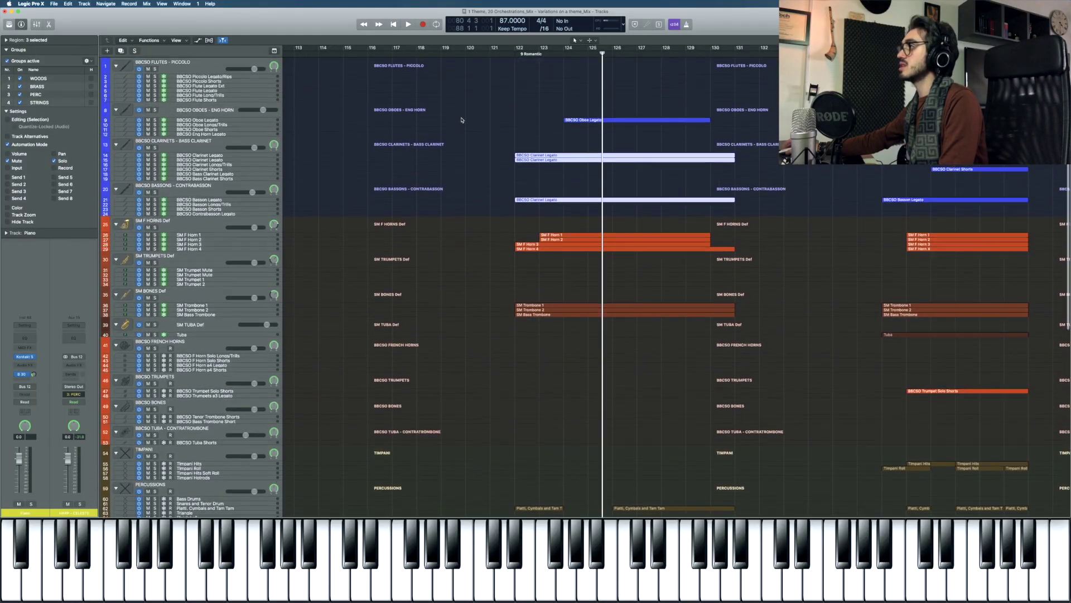
Step: Play the Romantic variation with BBCSO Viola Longs soloed, add BBCSO Cello Legato to the solo, and replay from just after bar 122
key(space)
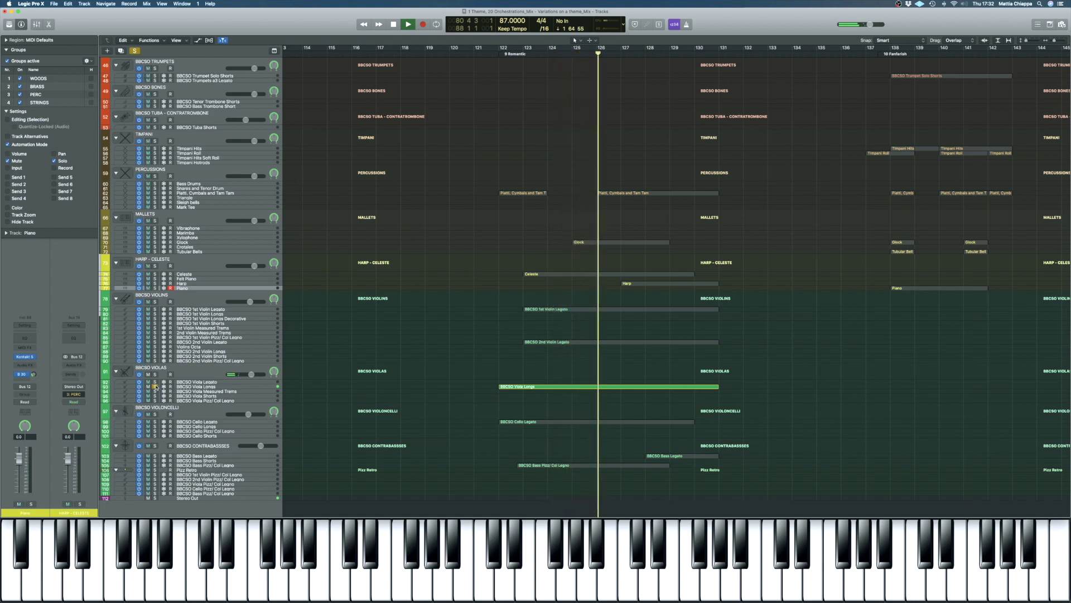
key(space)
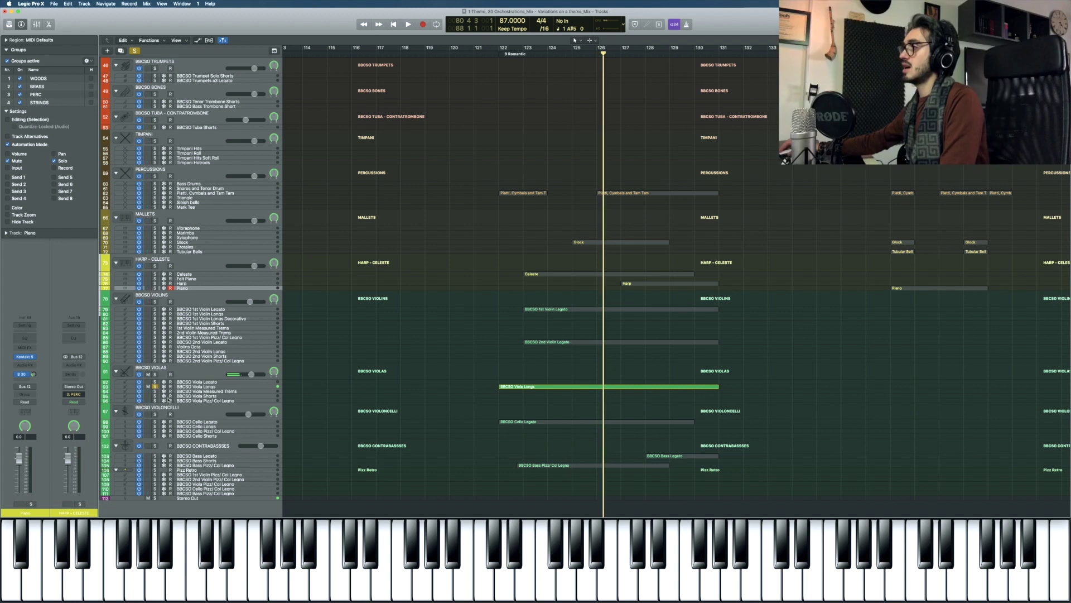
click(155, 422)
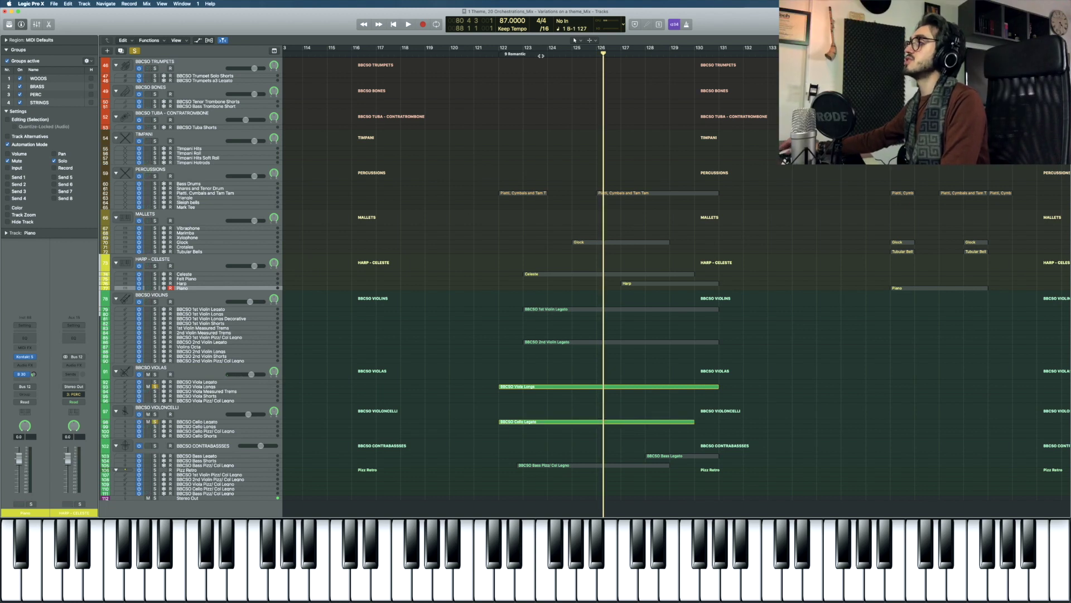
click(506, 51)
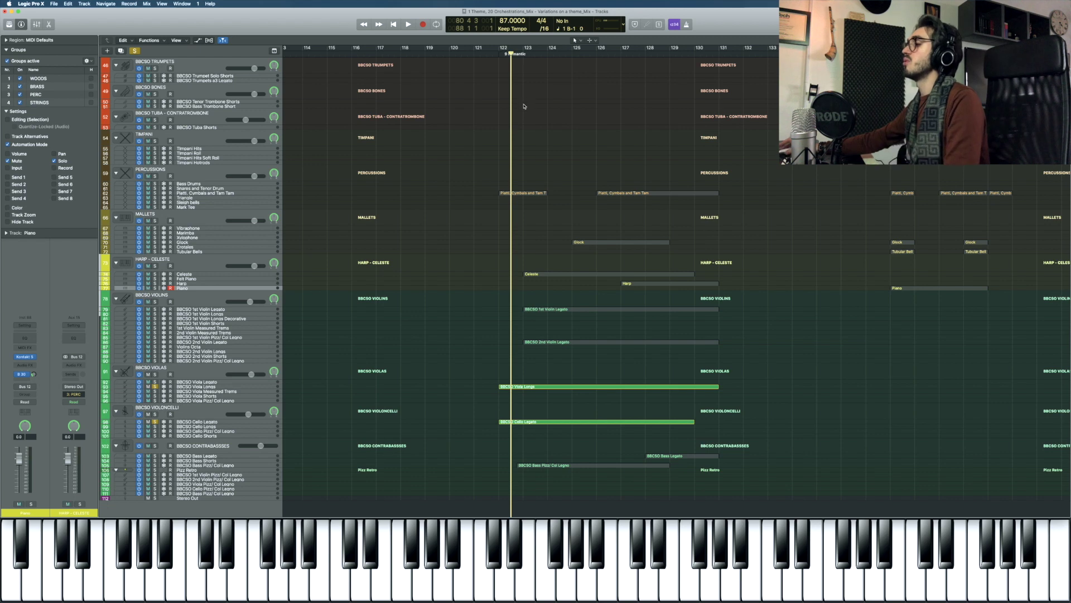
key(space)
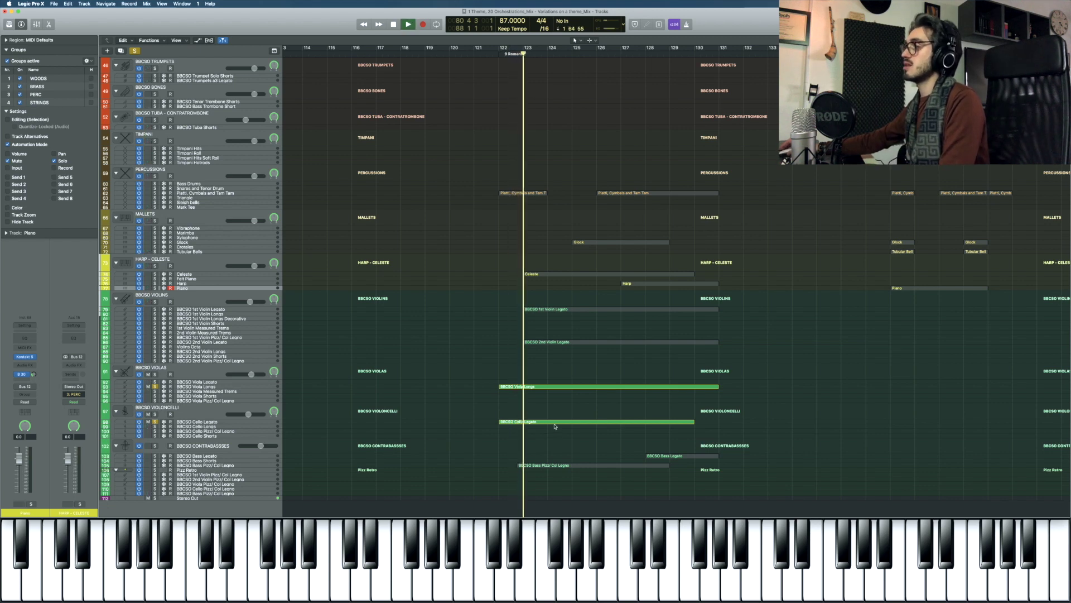
Step: View the Romantic variation's BBCSO Cello Legato and BBCSO Bass Pizz/Col Legno regions in the Piano Roll during playback, closing the editor after each
double_click(558, 420)
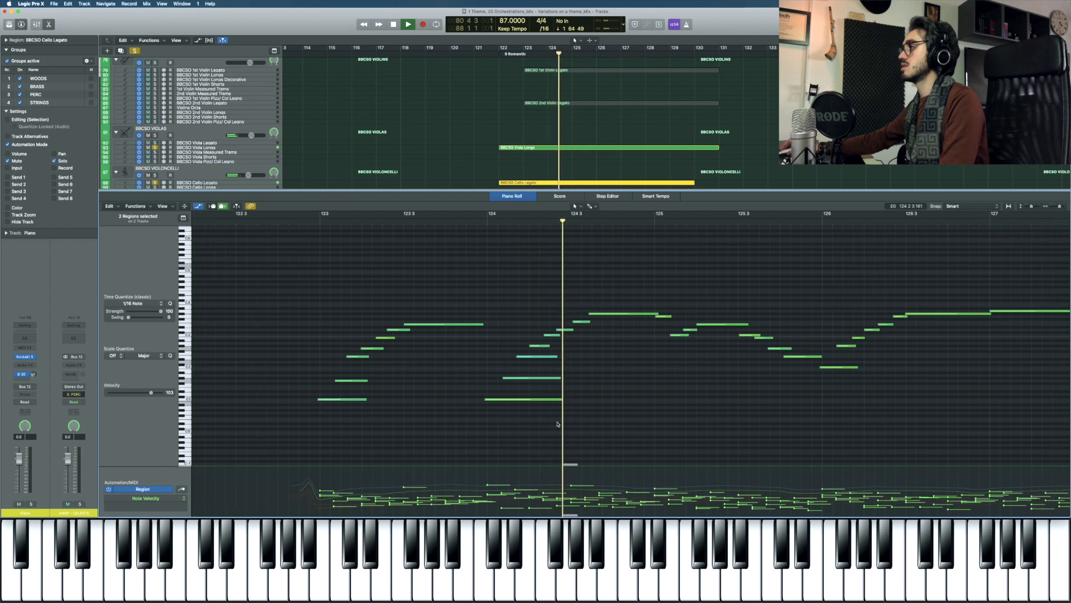
click(49, 24)
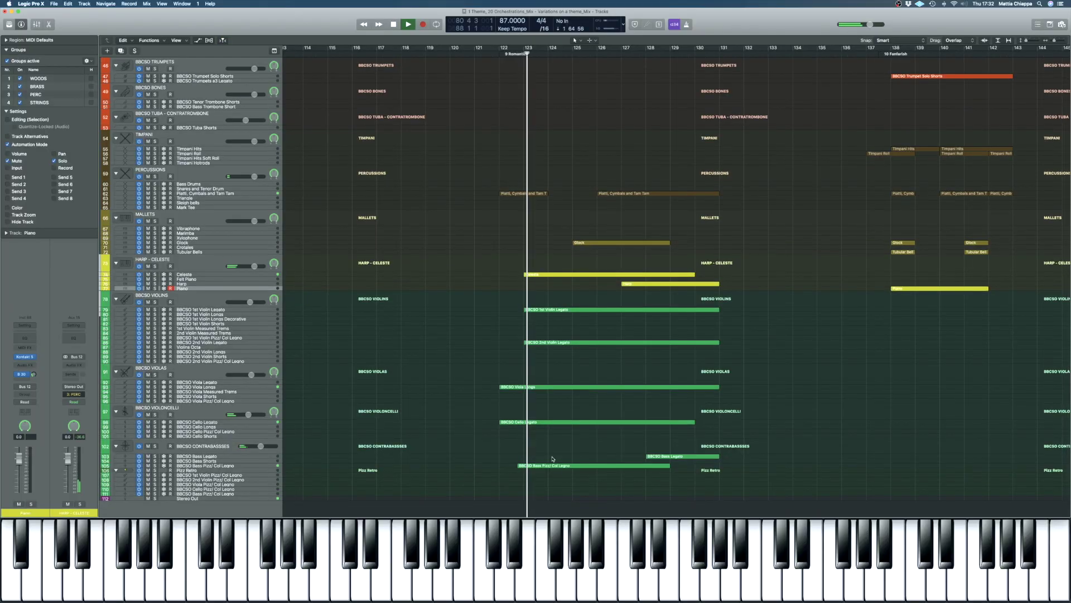
double_click(552, 465)
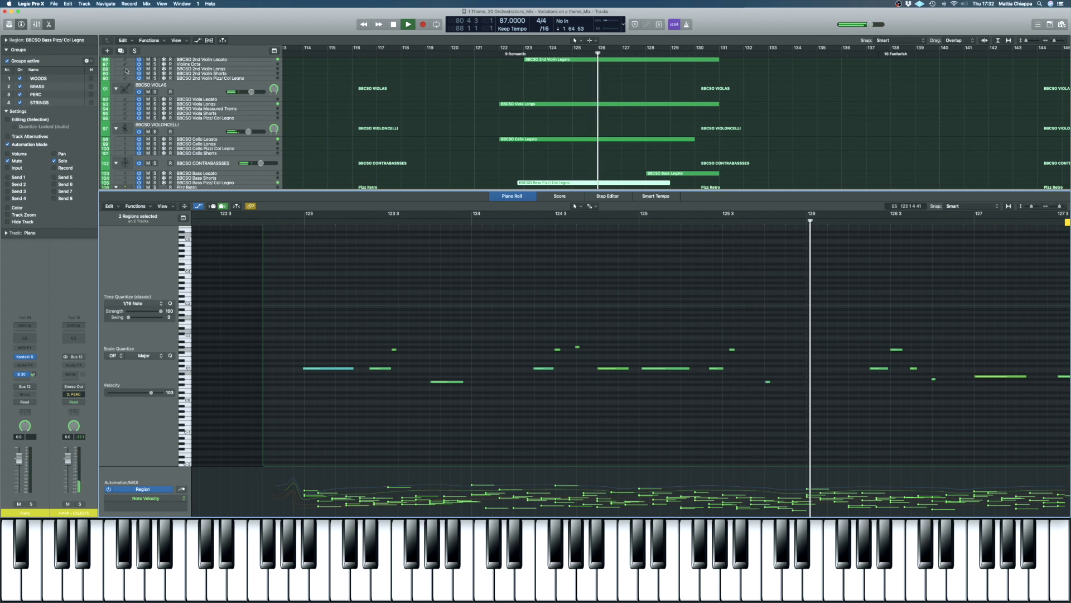
click(49, 24)
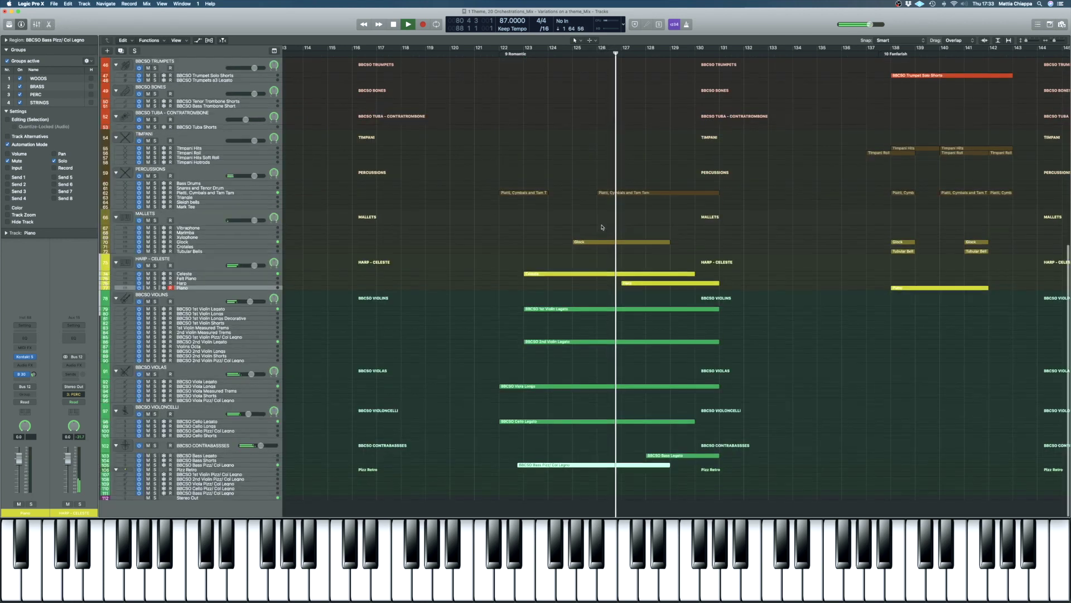